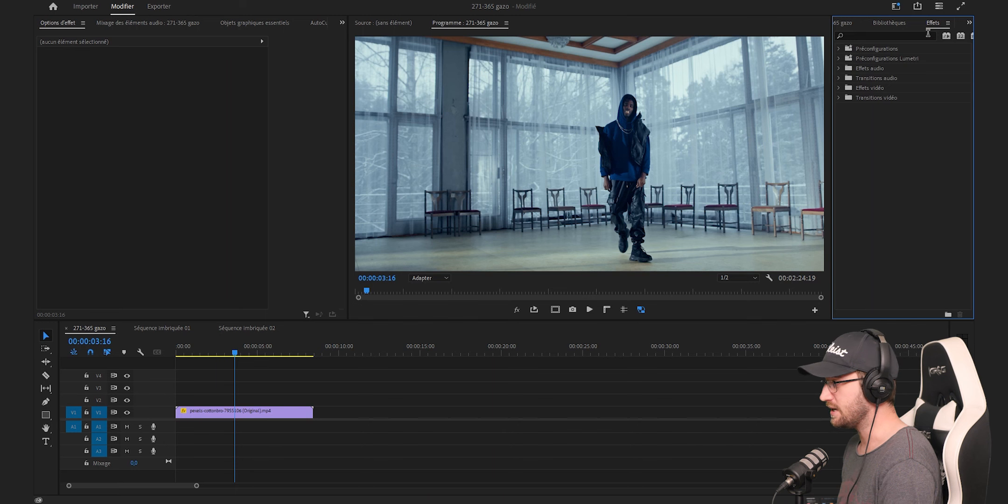
# Find the Couleur Lumetri effect by searching for "couleur" and apply it to the clip on track V1.
pyautogui.click(884, 36)
pyautogui.write('c')
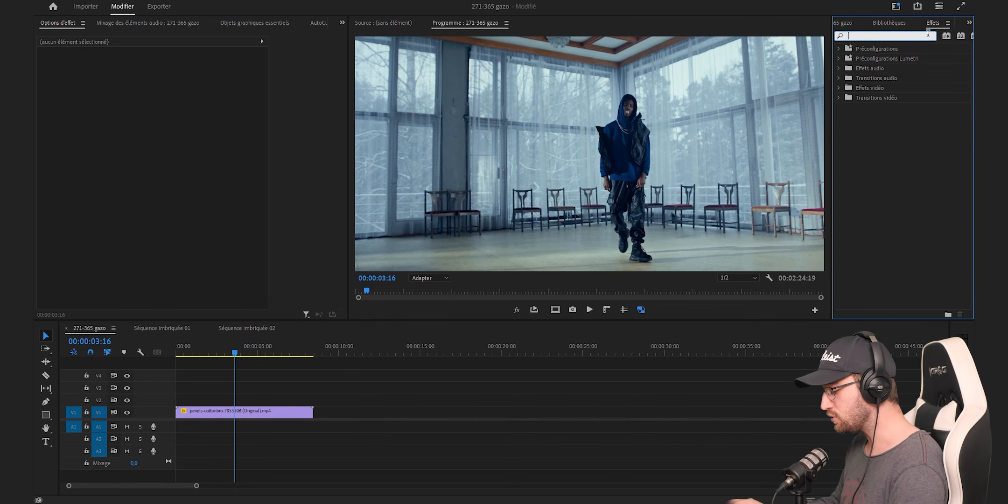
pyautogui.write('ouleur')
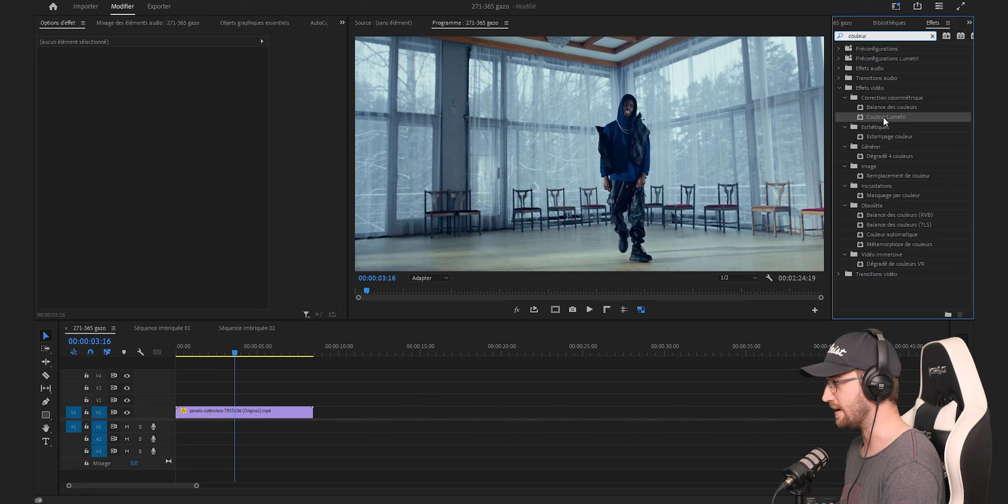
pyautogui.moveTo(883, 117); pyautogui.dragTo(299, 412)
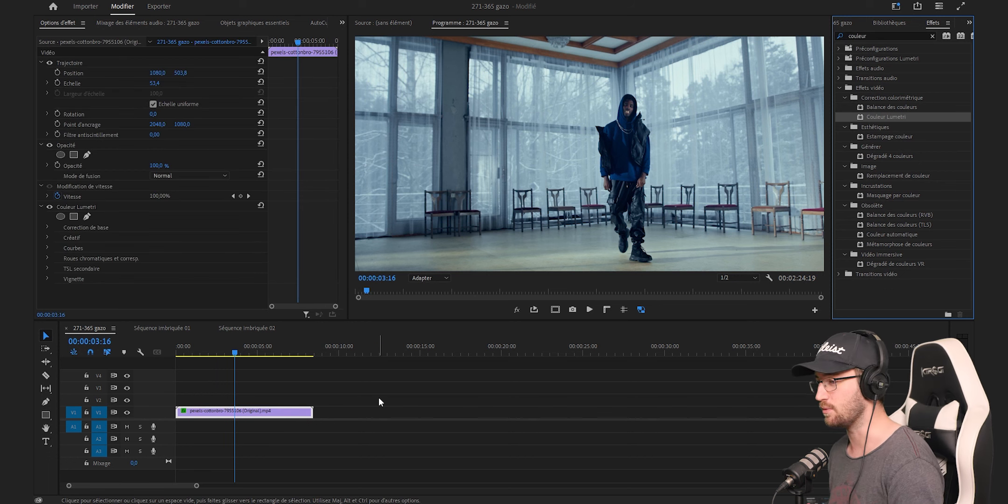
pyautogui.click(379, 399)
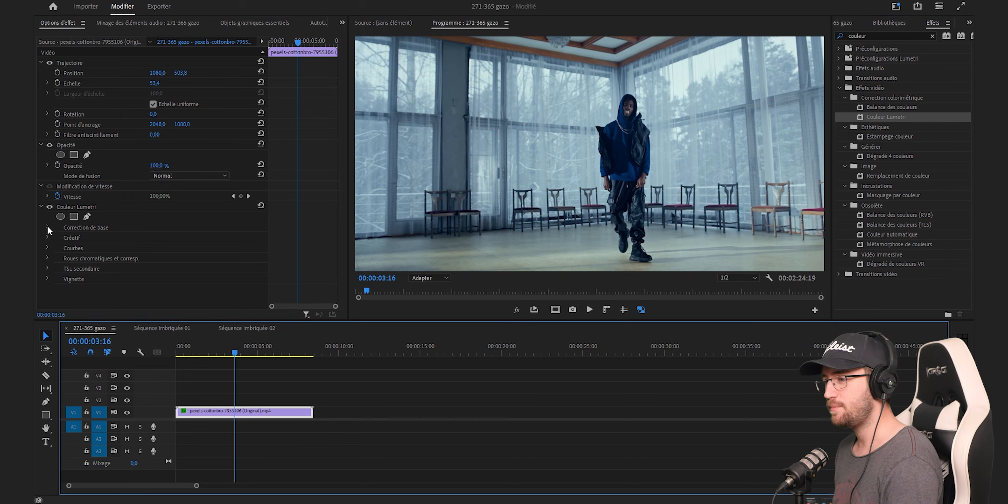
# In the Lumetri Correction de base, set Température to -300, Teinte to -120 and Saturation to 80.
pyautogui.click(47, 226)
pyautogui.scroll(-3, 243, 288)
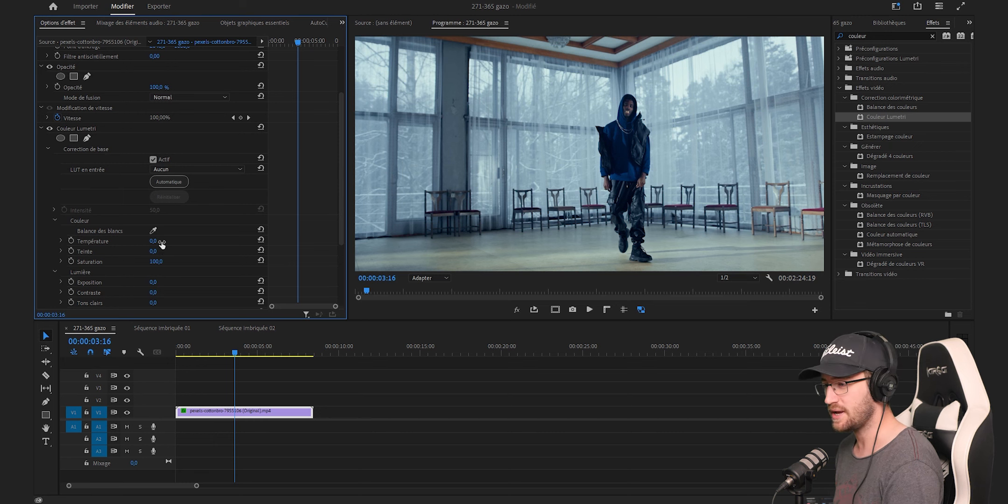
pyautogui.moveTo(159, 242); pyautogui.dragTo(56, 242)
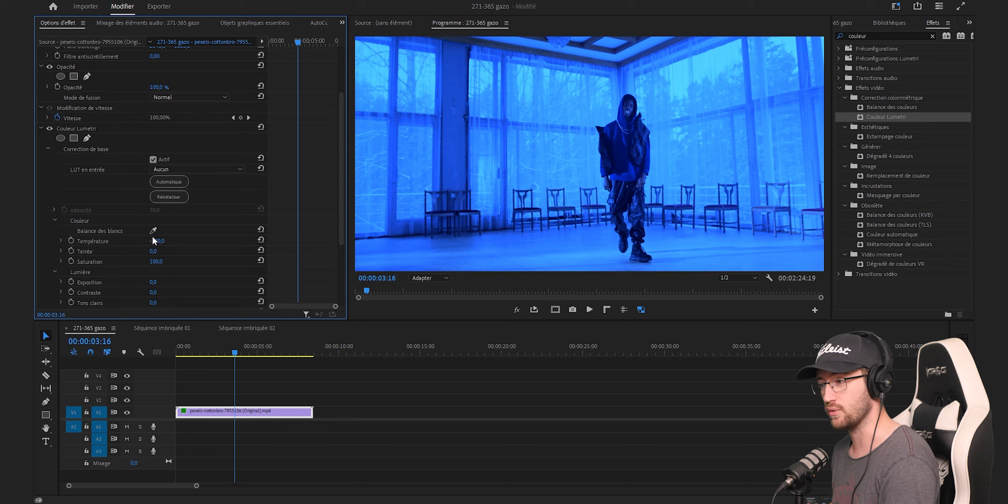
pyautogui.click(153, 251)
pyautogui.write('-')
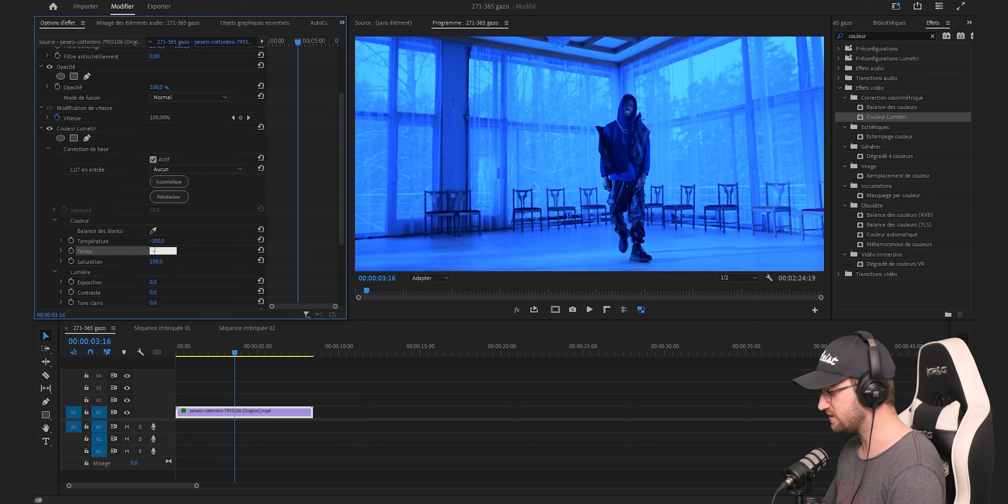
pyautogui.write('120')
pyautogui.press('Return')
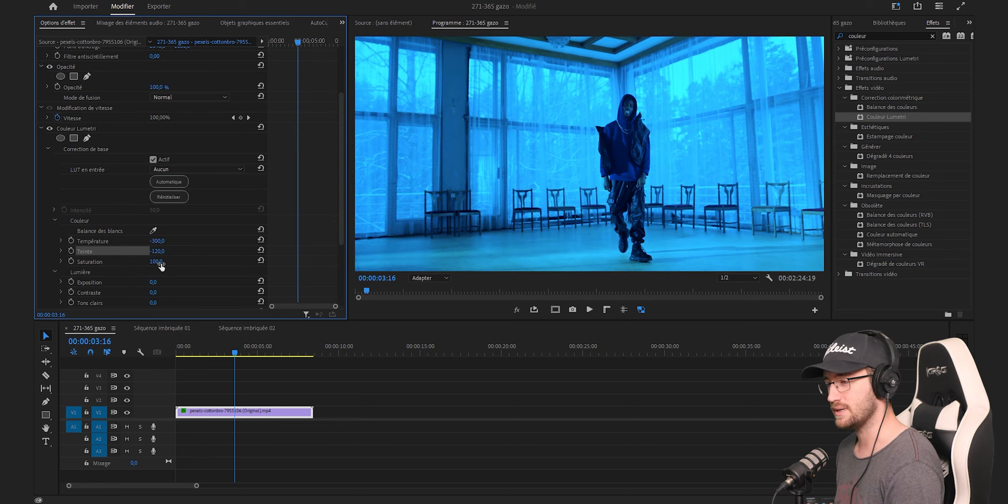
pyautogui.click(158, 261)
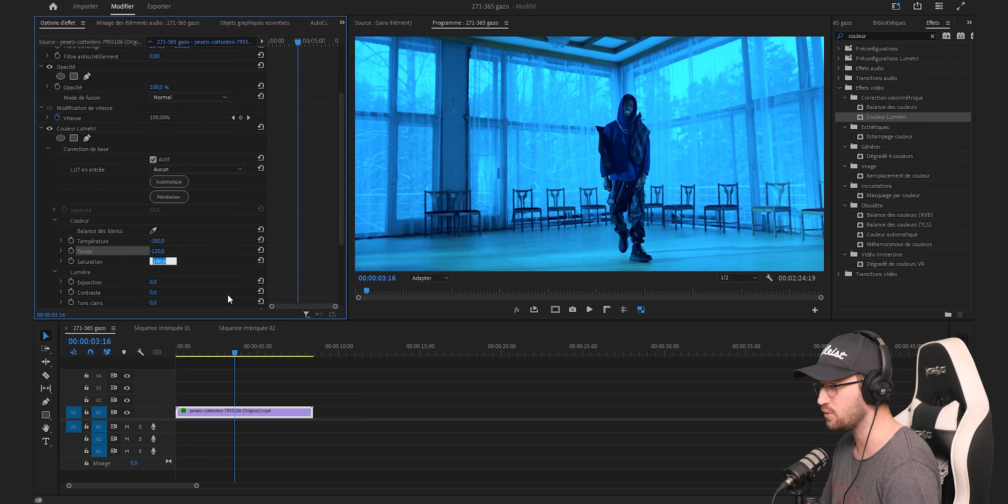
pyautogui.write('80')
pyautogui.press('Return')
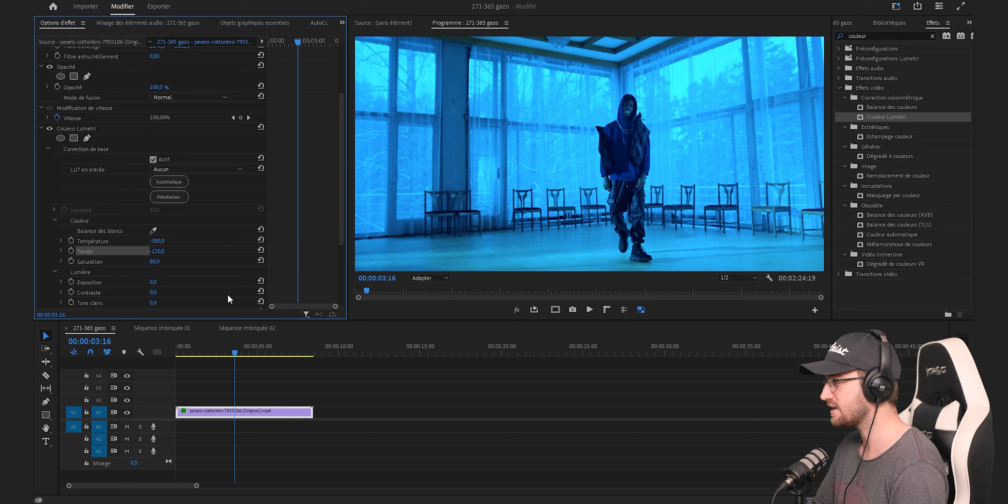
# Compare the program image with and without its effects by bypassing and restoring them.
pyautogui.click(516, 311)
pyautogui.click(517, 310)
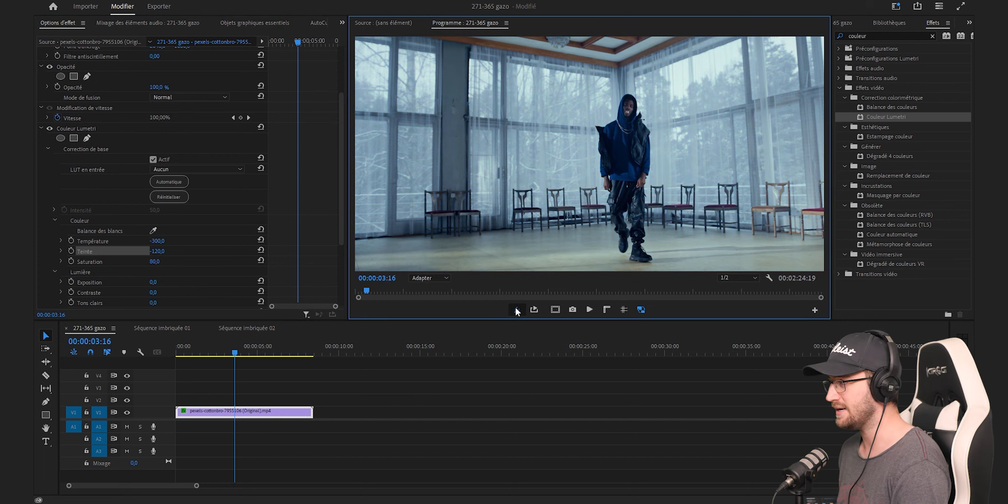
pyautogui.click(516, 310)
pyautogui.click(517, 310)
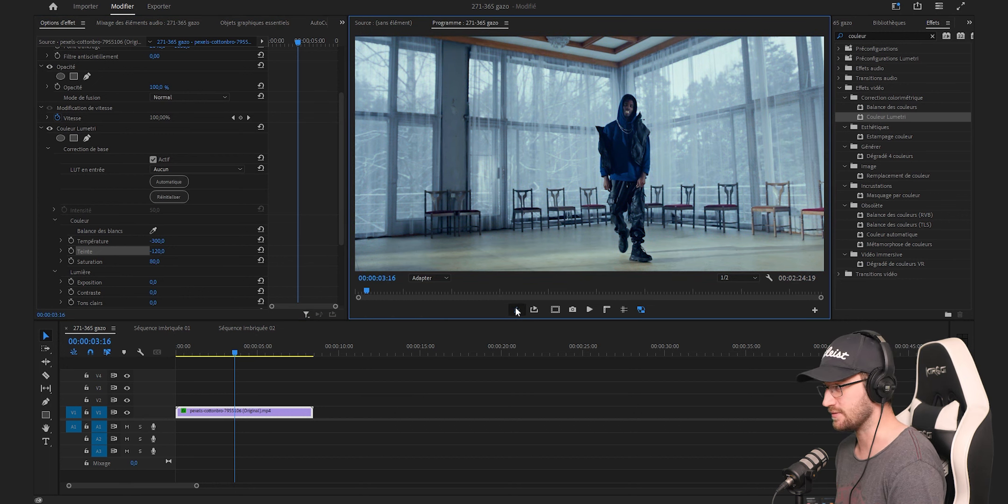
pyautogui.click(516, 311)
# Adjust the clip's Lumière settings: Contraste to -100, Tons clairs to -50 and Noirs to 10.
pyautogui.scroll(-4, 329, 217)
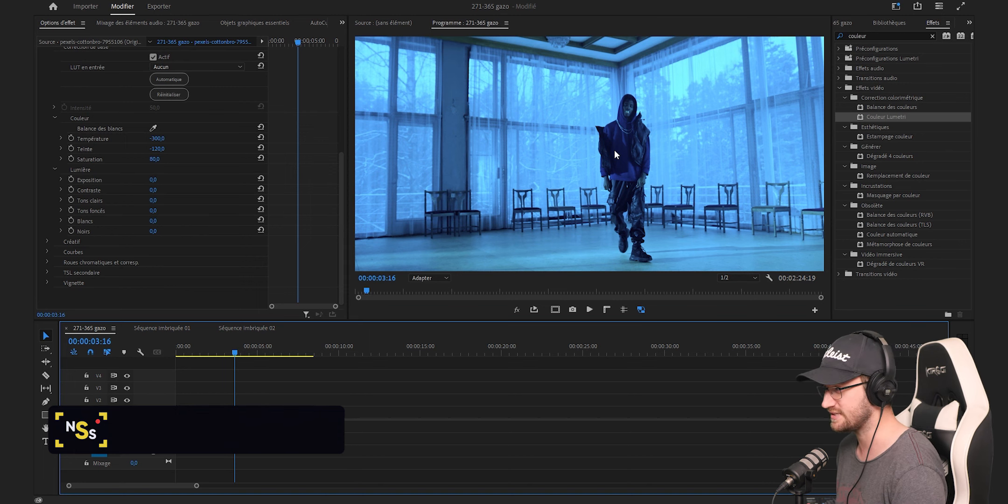
pyautogui.click(154, 190)
pyautogui.write('-100')
pyautogui.press('Return')
pyautogui.click(156, 201)
pyautogui.write('-50')
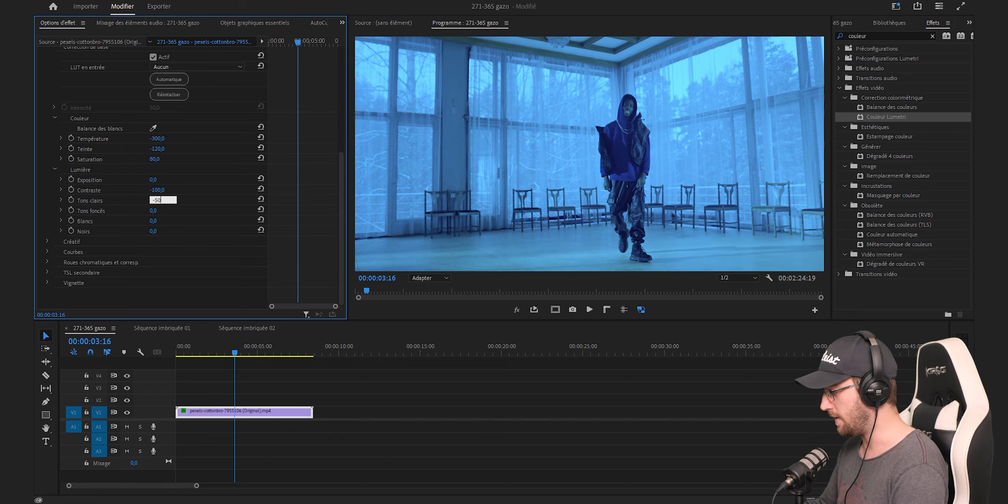
pyautogui.press('Return')
pyautogui.click(154, 231)
pyautogui.write('10')
pyautogui.press('Return')
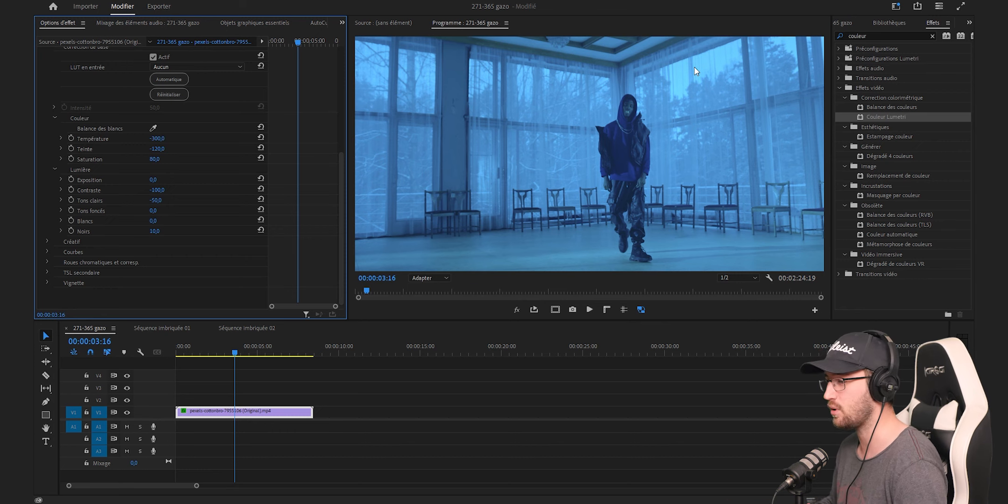
# Set Vibrance to 50 in the Créatif section of the Lumetri effect.
pyautogui.scroll(2, 81, 299)
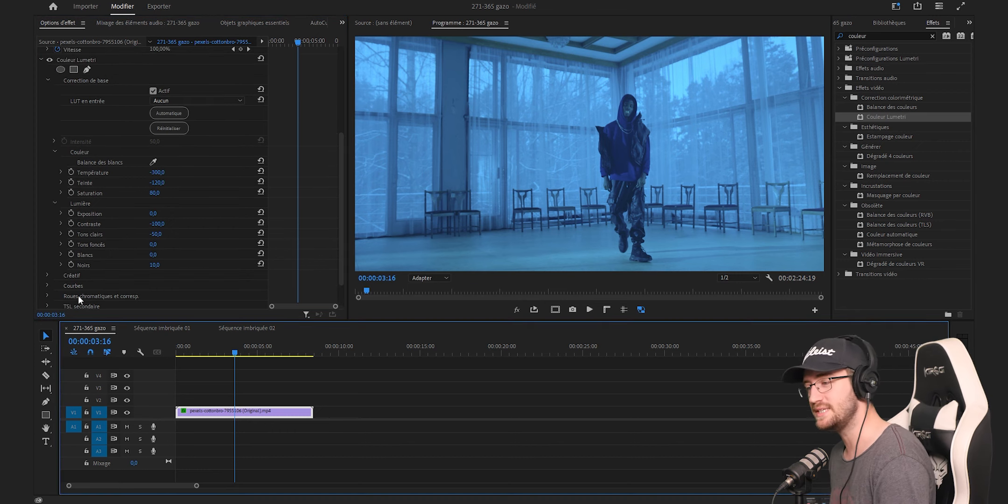
pyautogui.click(47, 275)
pyautogui.scroll(-5, 210, 252)
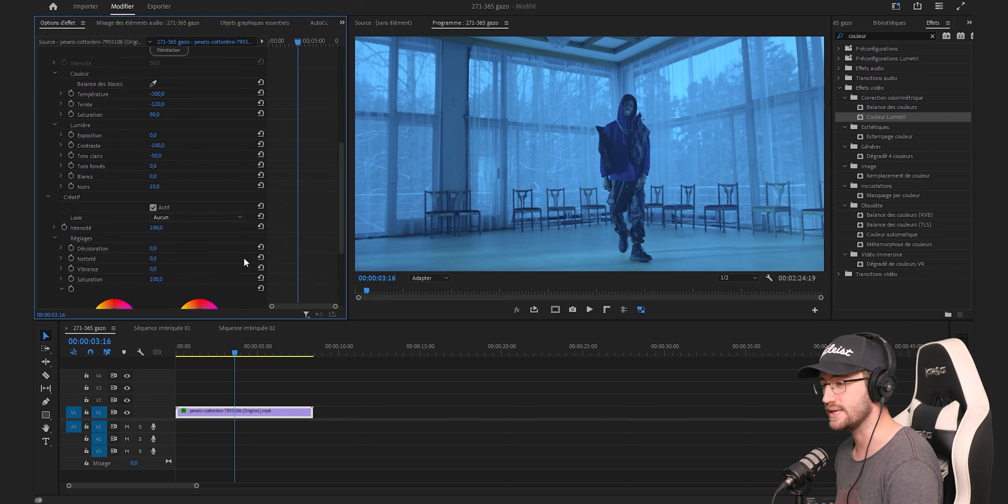
pyautogui.scroll(-2, 167, 277)
pyautogui.click(156, 229)
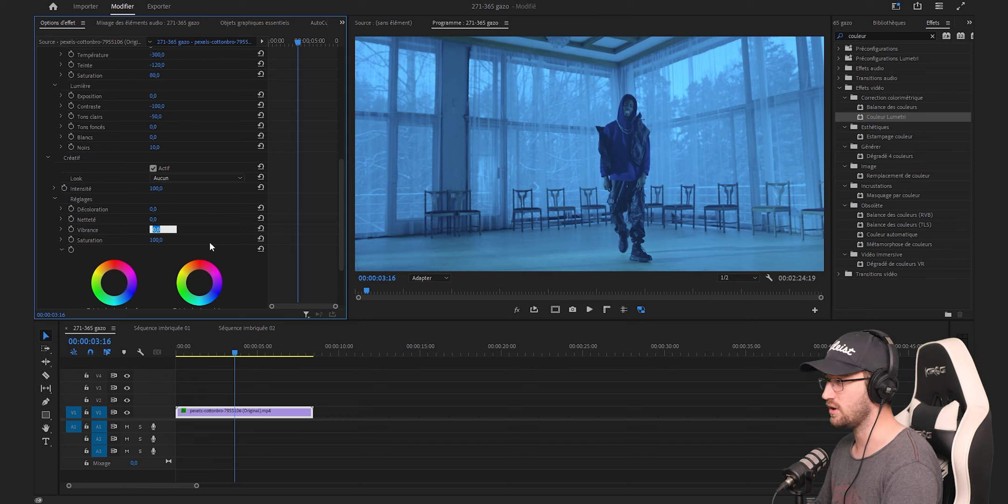
pyautogui.write('50')
pyautogui.press('Return')
# Shift the Créatif shadow tint slightly toward blue and the highlight tint toward cyan, then deselect the clip.
pyautogui.scroll(-4, 210, 241)
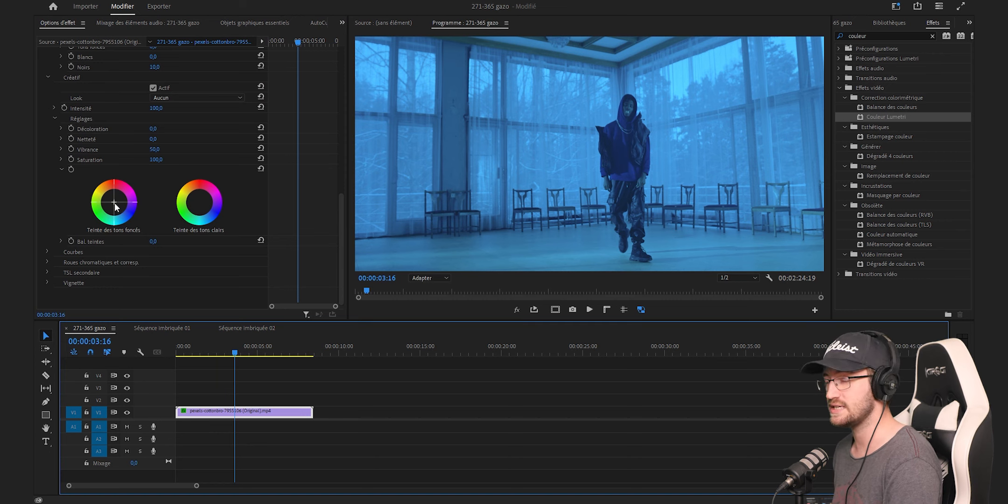
pyautogui.moveTo(116, 207); pyautogui.dragTo(122, 209)
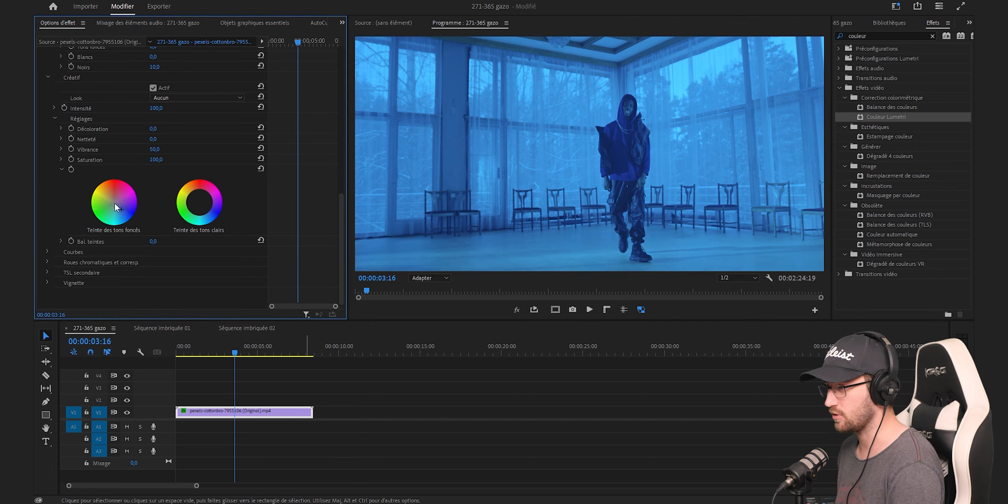
pyautogui.moveTo(200, 201); pyautogui.dragTo(200, 212)
pyautogui.click(356, 428)
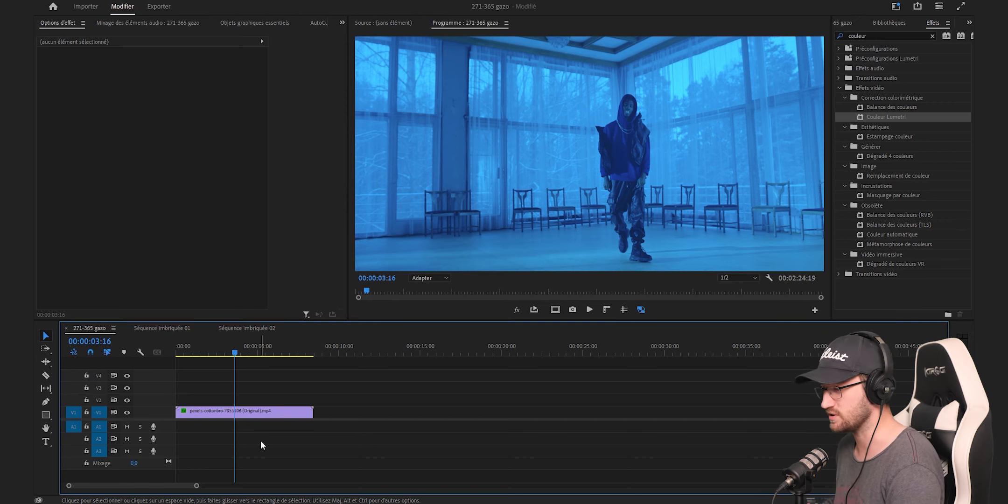
# Duplicate the graded clip onto track V2 directly above the original and apply Flou gaussien to the copy.
pyautogui.click(268, 414)
pyautogui.moveTo(269, 415); pyautogui.dragTo(269, 407)
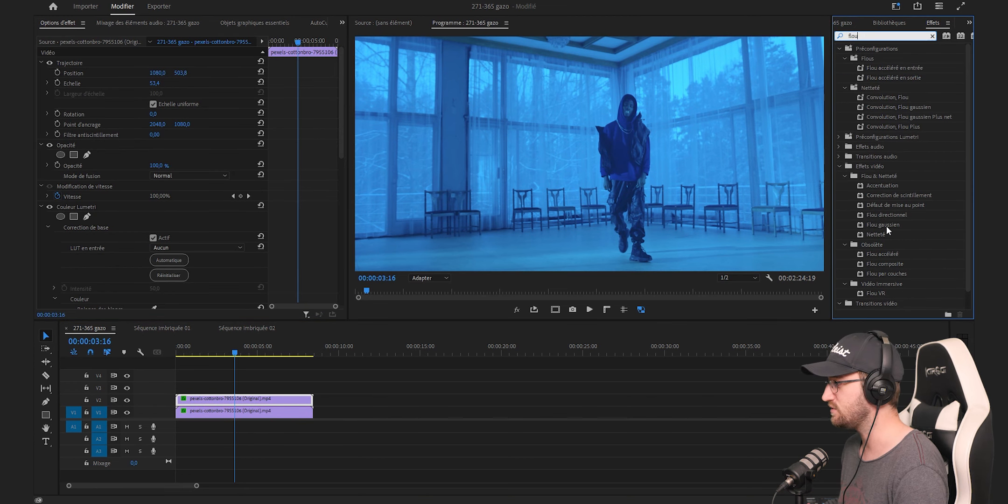
pyautogui.moveTo(888, 227); pyautogui.dragTo(249, 400)
# Set the V2 copy's Gaussian blur amount to 500 and its opacity to 10%.
pyautogui.click(42, 206)
pyautogui.click(157, 237)
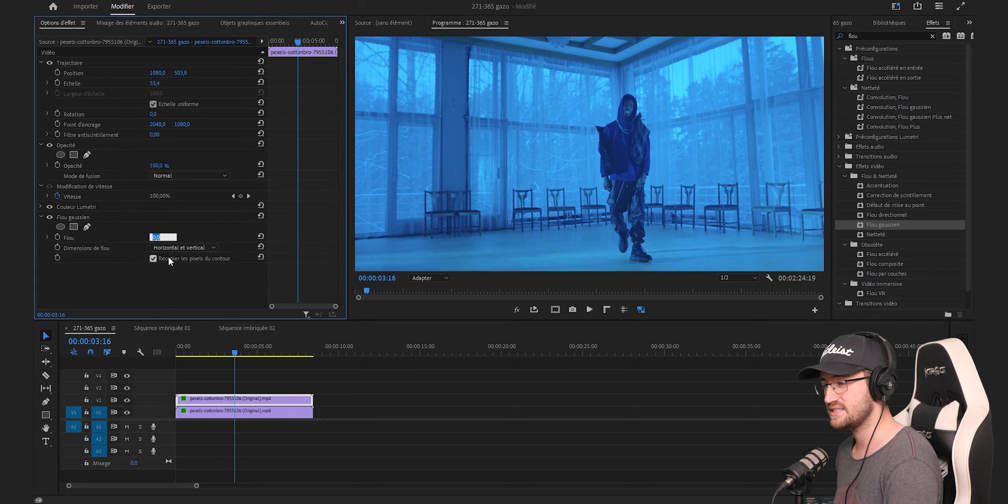
pyautogui.write('500')
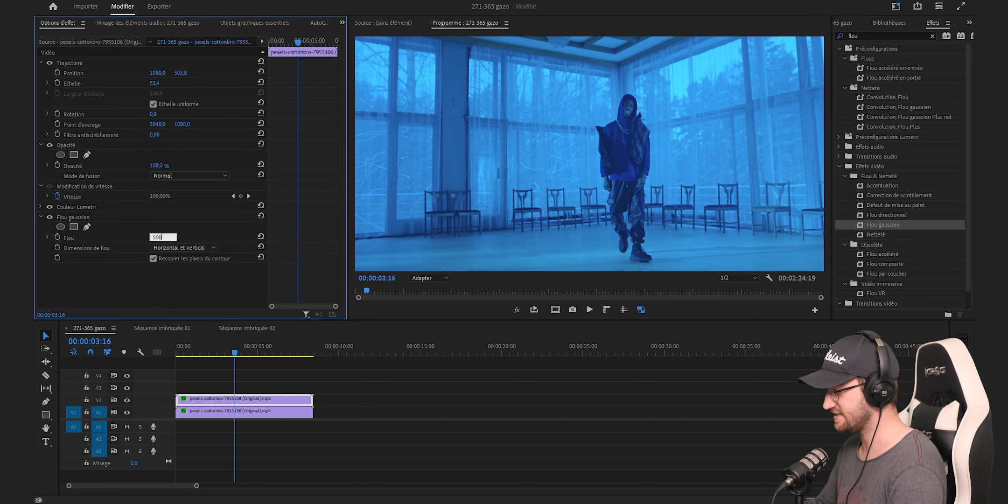
pyautogui.press('Return')
pyautogui.click(158, 165)
pyautogui.write('10')
# Compare the image with and without the blurred V2 layer by toggling the track's visibility.
pyautogui.click(128, 400)
pyautogui.click(127, 400)
pyautogui.click(127, 399)
pyautogui.click(127, 400)
pyautogui.click(127, 399)
pyautogui.click(128, 400)
pyautogui.click(127, 400)
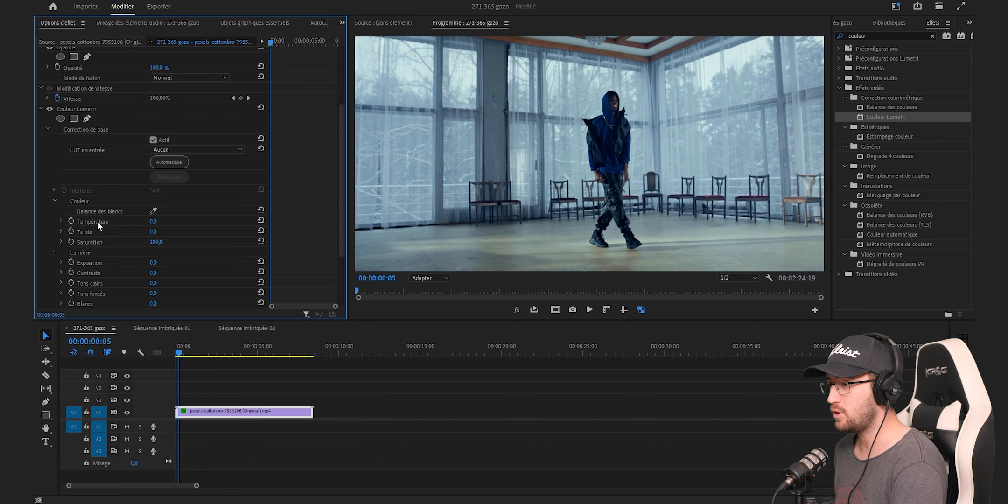
# Start a warm grade on the V1 clip by setting Lumetri Température to 180 and Teinte to 20.
pyautogui.click(154, 221)
pyautogui.write('180')
pyautogui.press('Tab')
pyautogui.write('20')
pyautogui.press('Return')
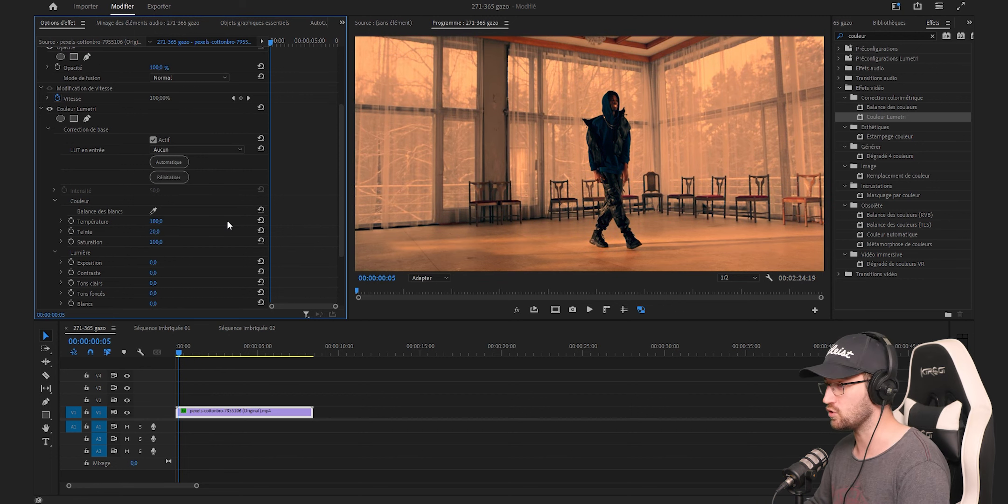
# Adjust the warm grade's Lumière settings: Contraste to -150, Tons clairs to -50 and Tons foncés to -30.
pyautogui.scroll(-3, 227, 220)
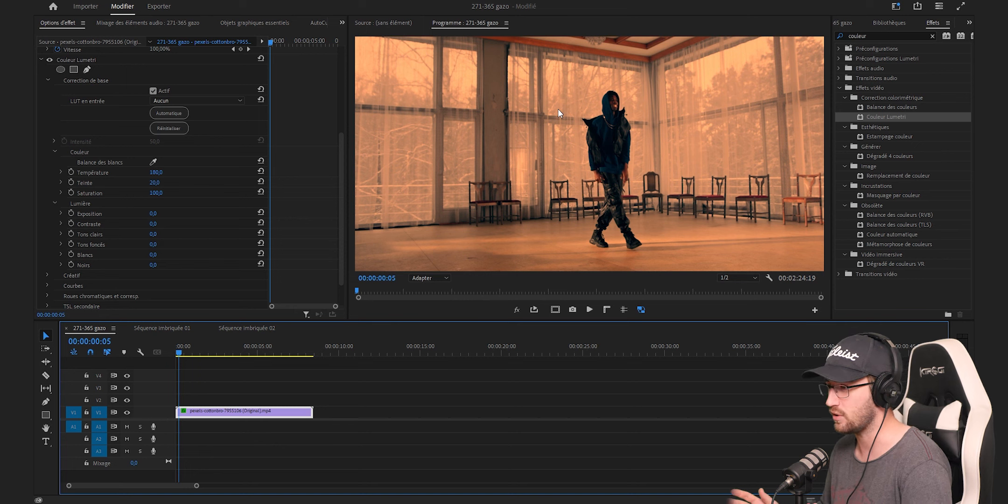
pyautogui.click(176, 227)
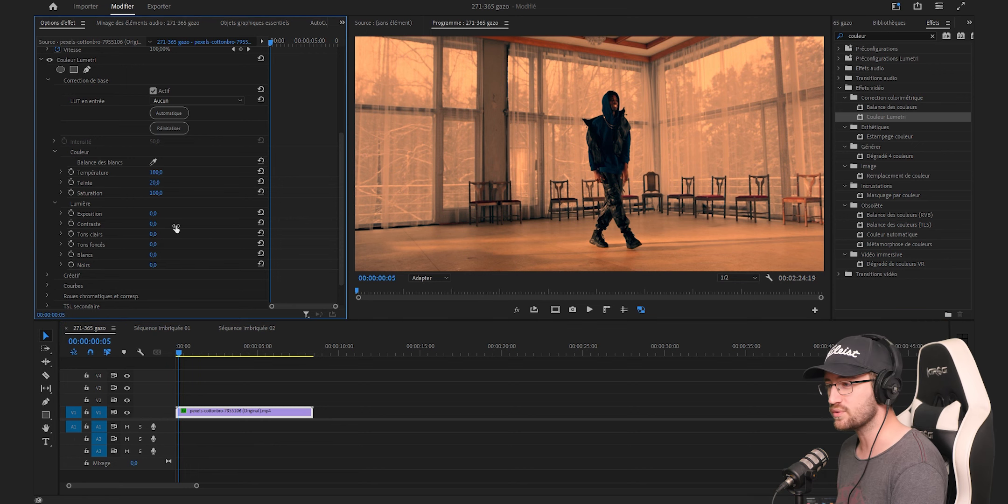
pyautogui.moveTo(156, 224); pyautogui.dragTo(86, 224)
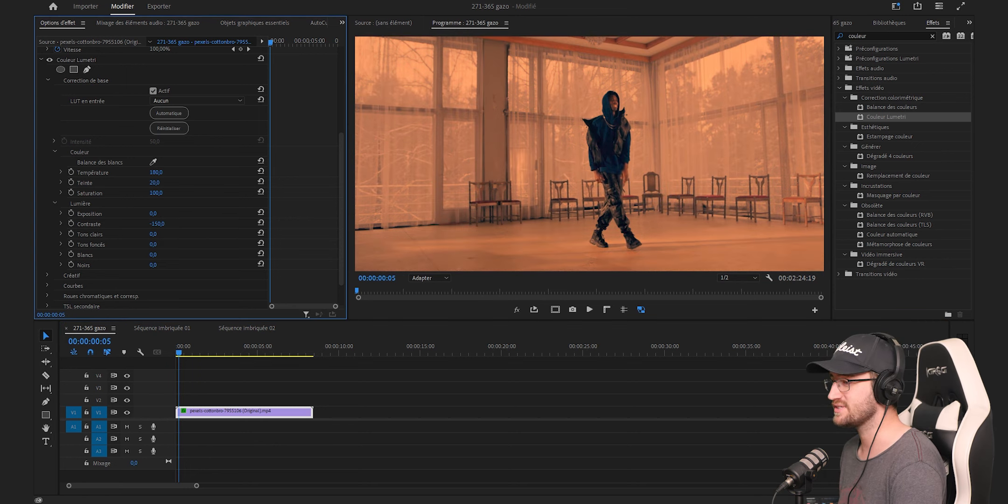
pyautogui.click(157, 235)
pyautogui.write('-50')
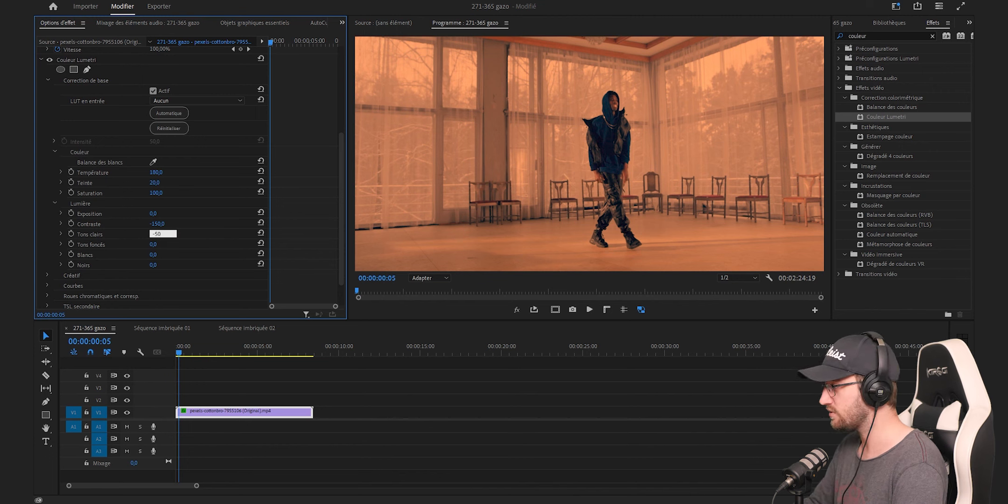
pyautogui.press('Tab')
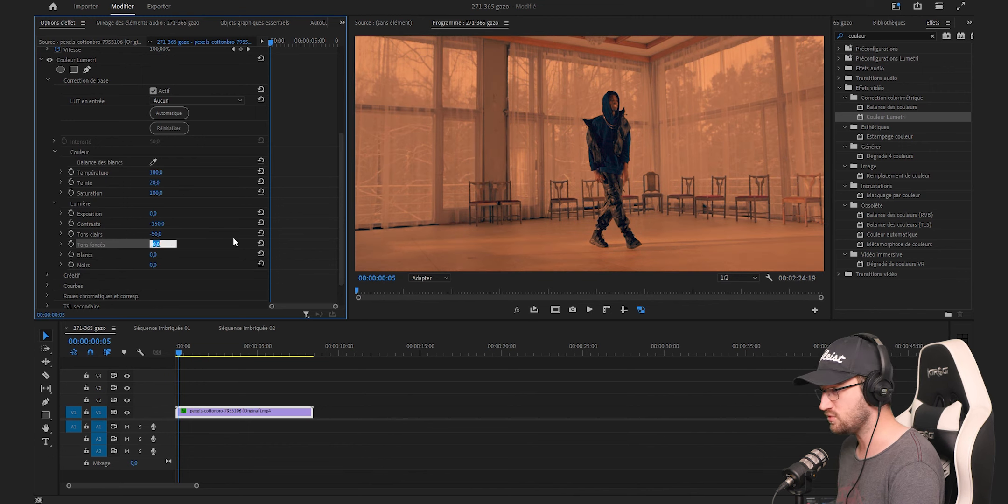
pyautogui.write('-30')
pyautogui.press('Return')
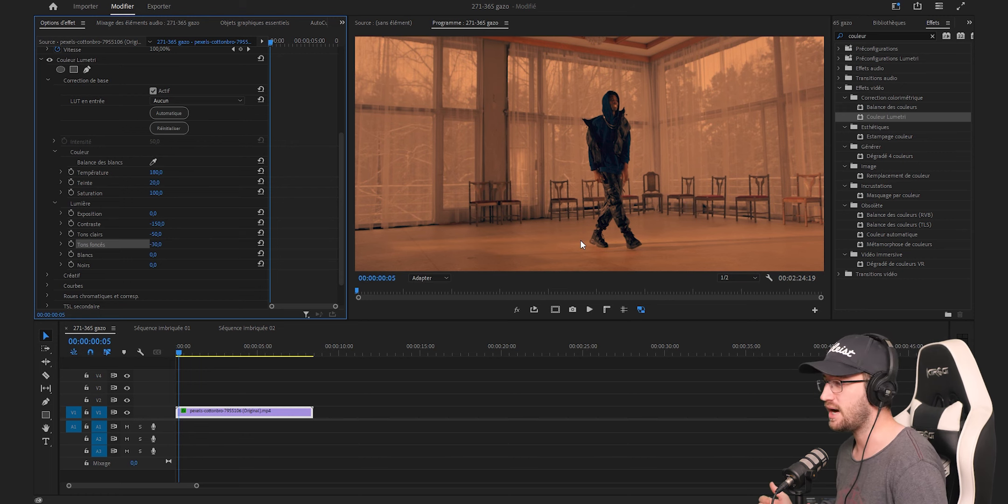
# Set Vibrance to 20 in the Créatif section for the warm grade.
pyautogui.scroll(-1, 282, 226)
pyautogui.scroll(-1, 282, 223)
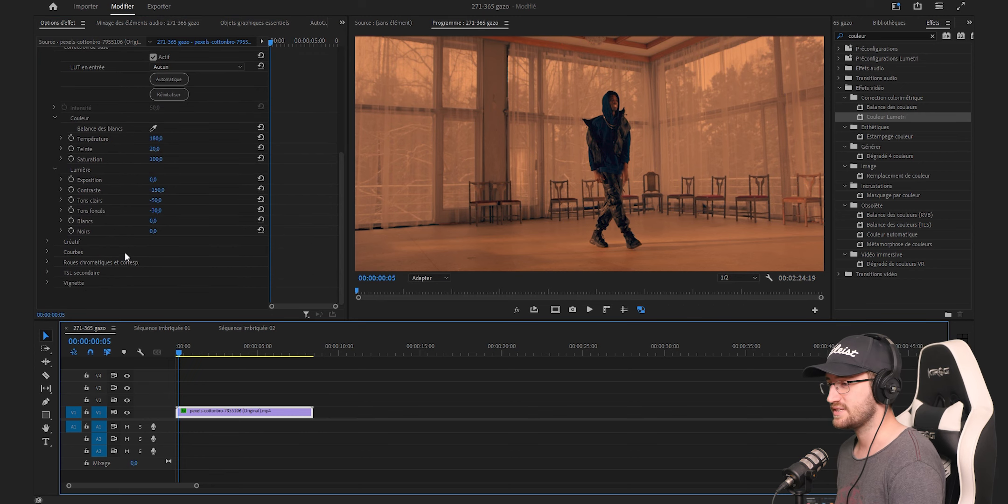
pyautogui.click(47, 240)
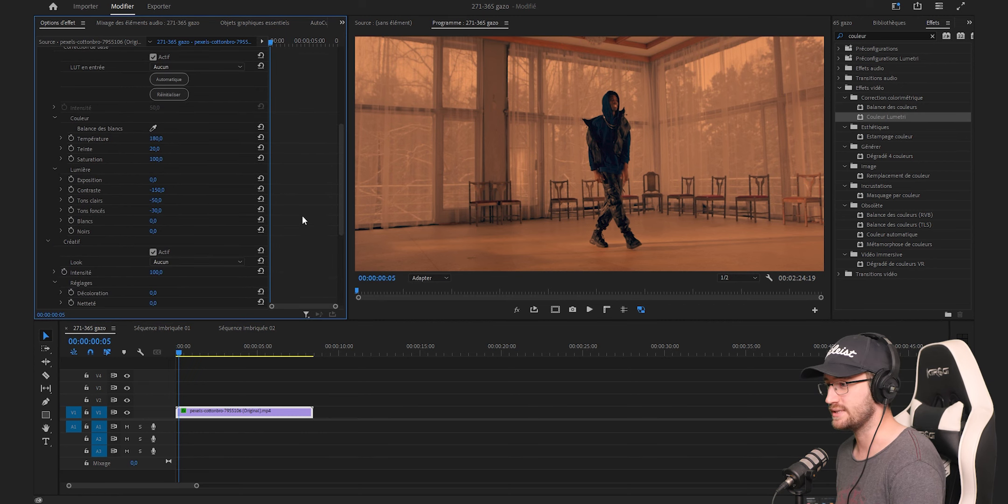
pyautogui.scroll(-4, 299, 215)
pyautogui.click(157, 245)
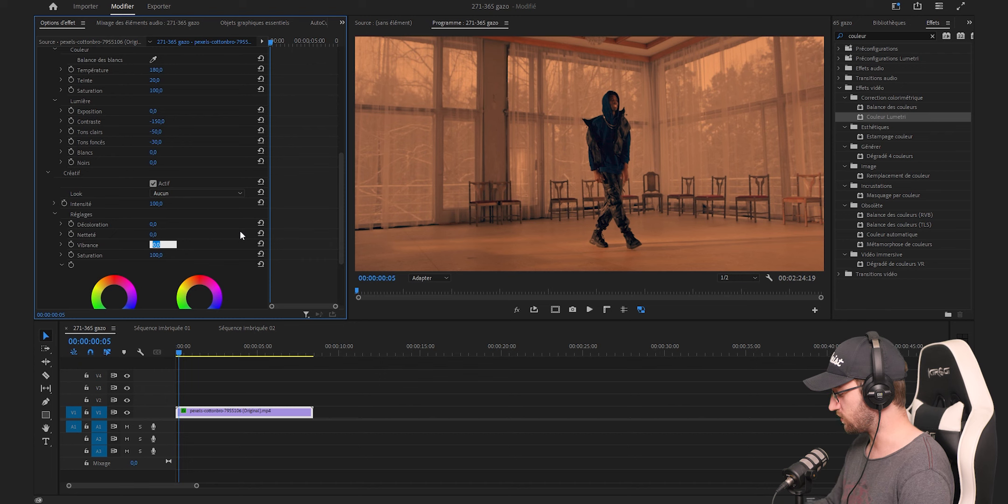
pyautogui.write('20')
pyautogui.press('Return')
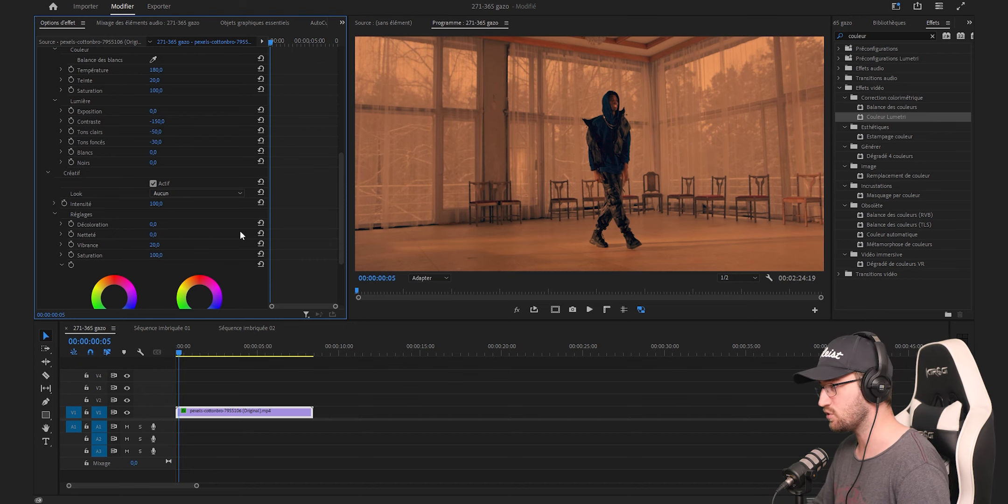
# Shift the Créatif highlight tint strongly and the shadow tint slightly toward yellow-orange, then deselect the clip.
pyautogui.scroll(-3, 240, 231)
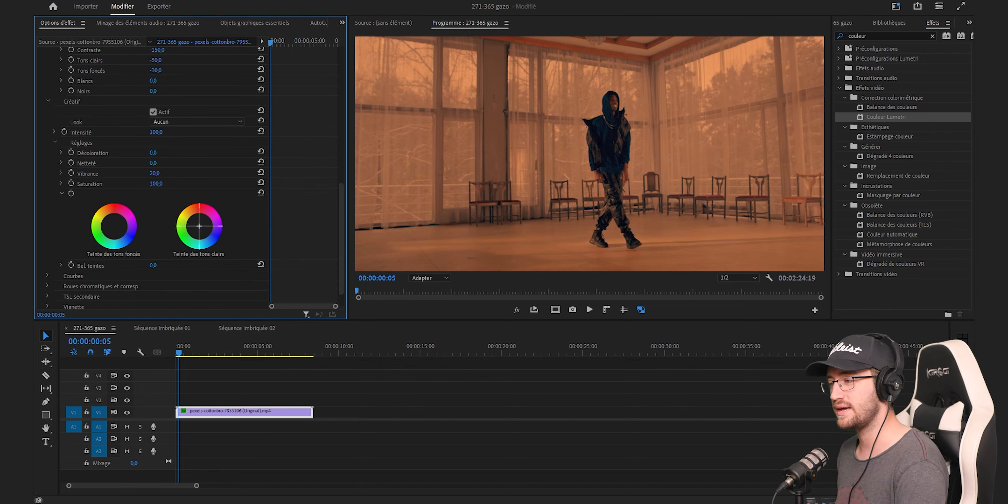
pyautogui.moveTo(193, 223); pyautogui.dragTo(180, 219)
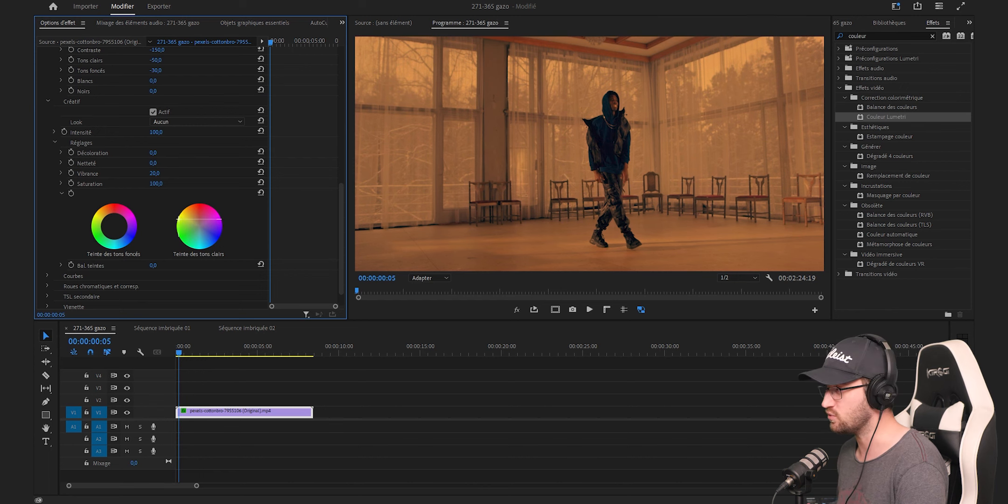
pyautogui.scroll(1, 121, 252)
pyautogui.moveTo(117, 247); pyautogui.dragTo(110, 248)
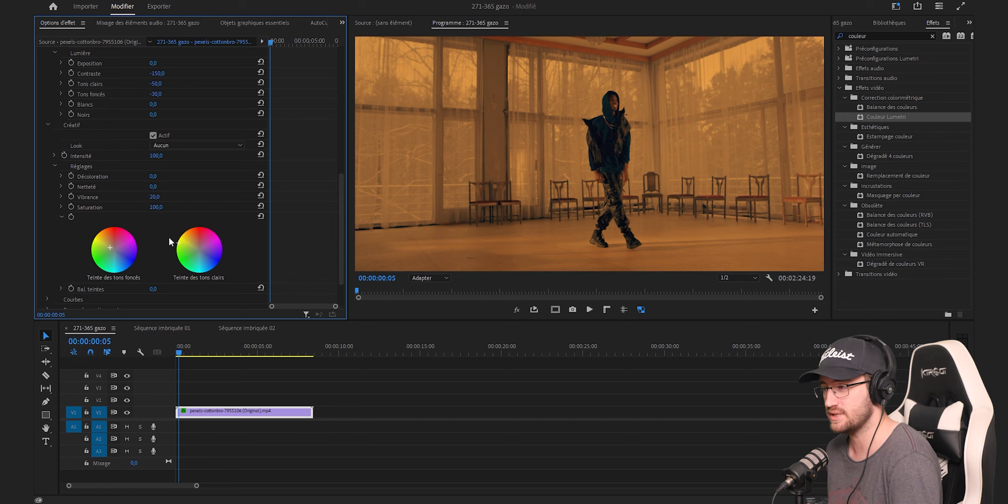
pyautogui.click(229, 392)
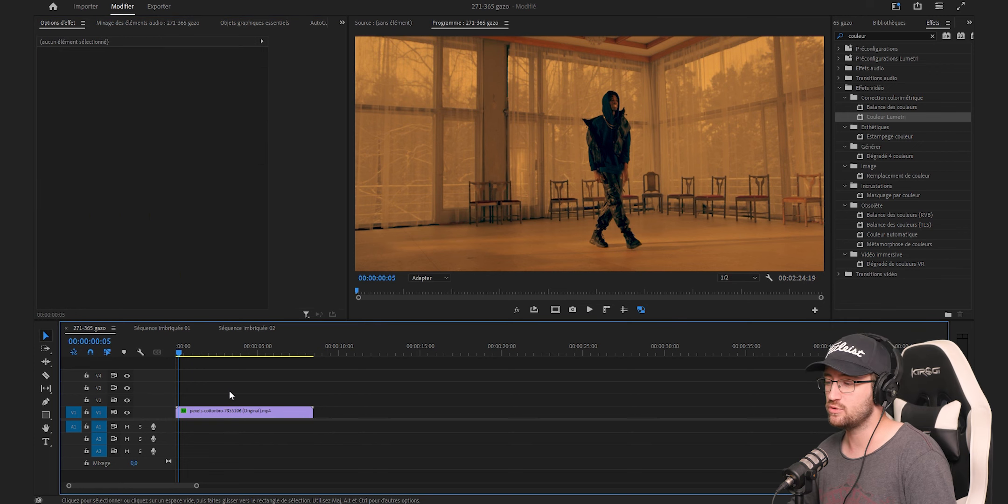